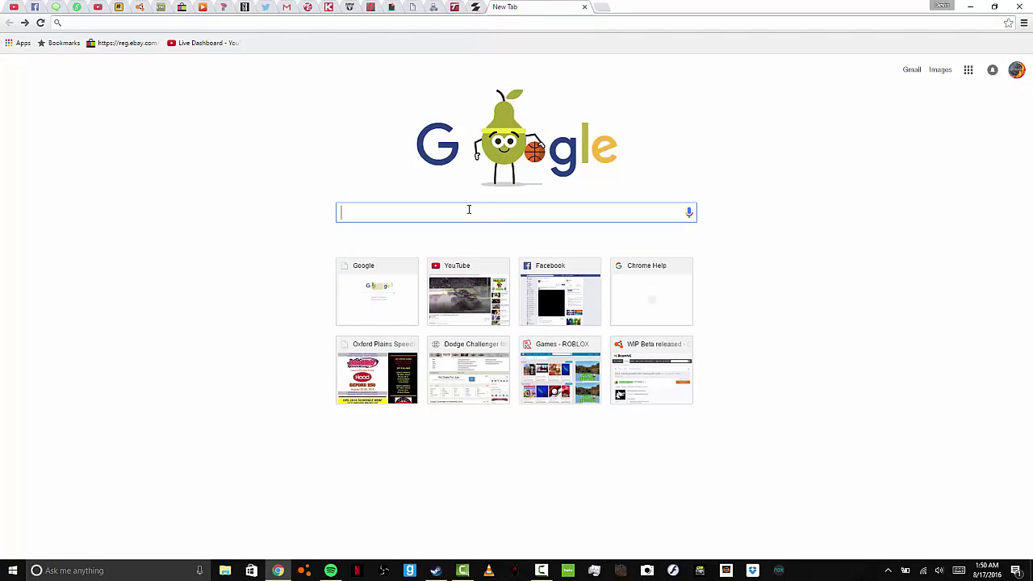
# Search for panzoid, open Clipmaker 2 from the Panzoid site, and scroll through its starter templates
pyautogui.write('panzoid')
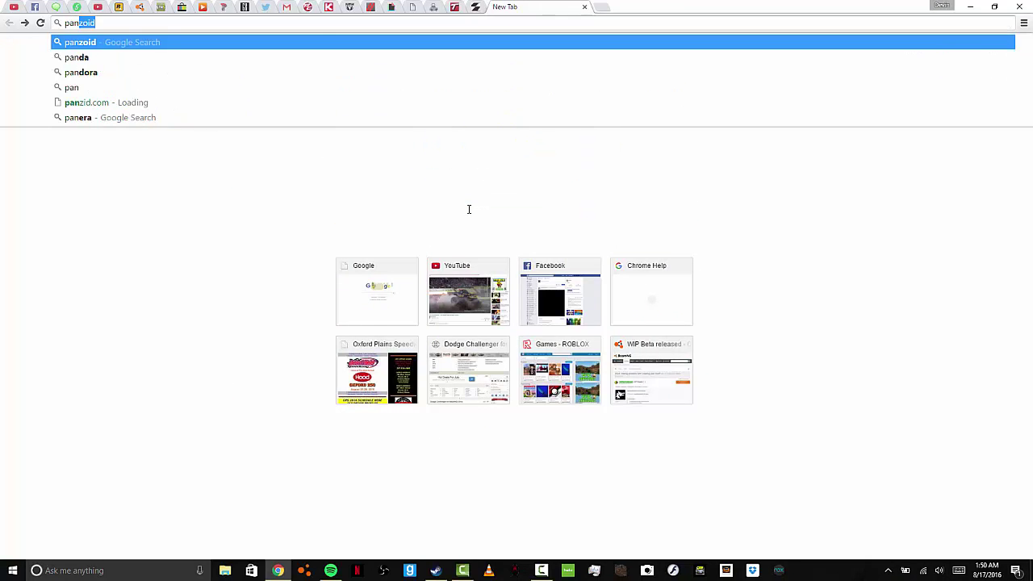
pyautogui.press('Return')
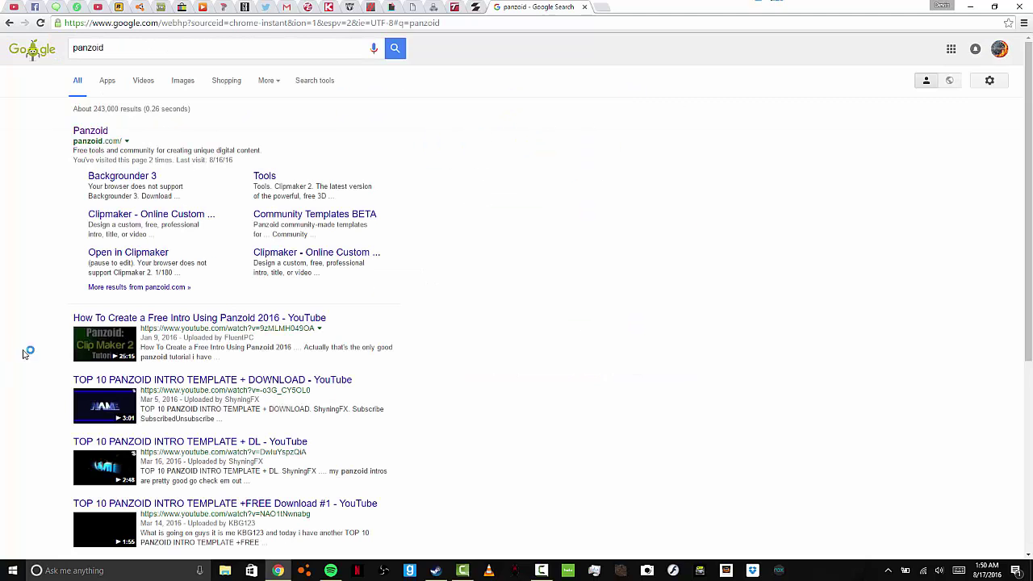
pyautogui.click(103, 133)
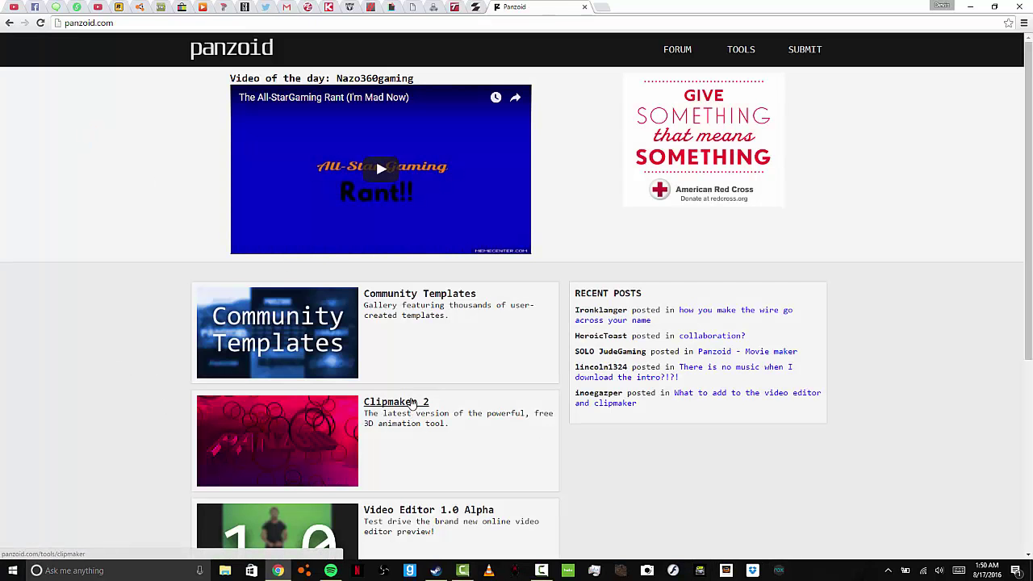
pyautogui.click(412, 404)
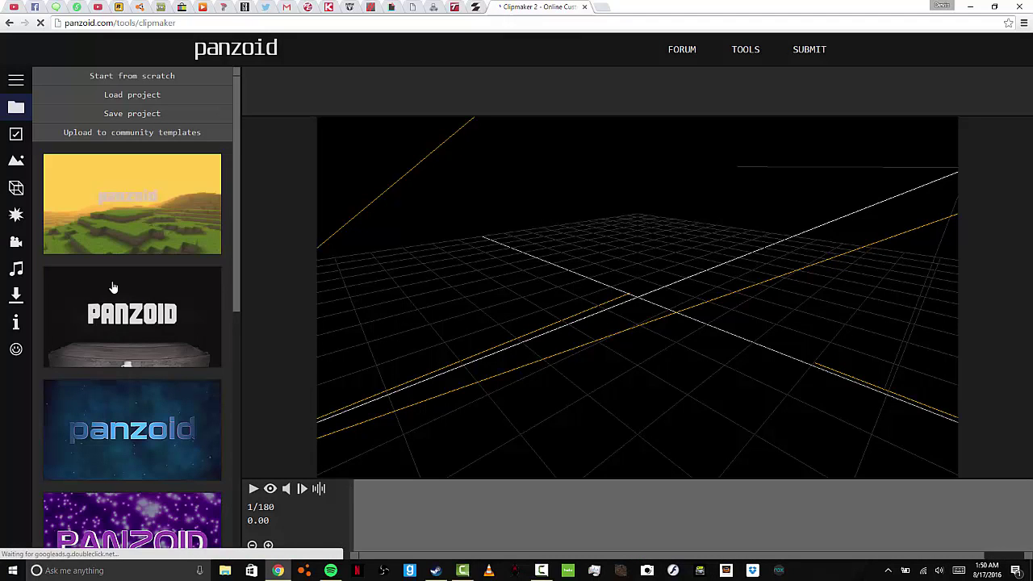
pyautogui.scroll(-1, 92, 213)
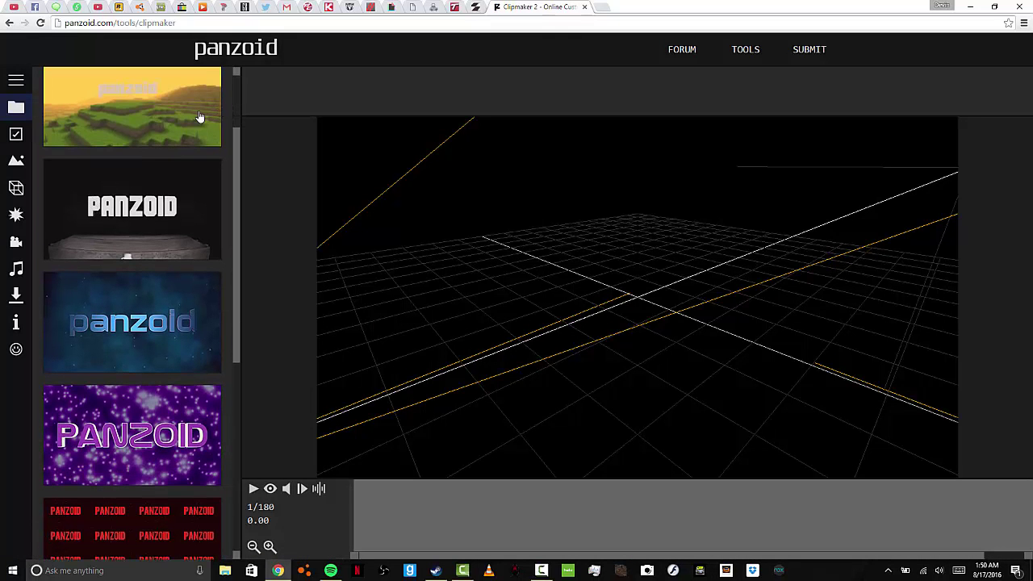
pyautogui.scroll(-4, 202, 292)
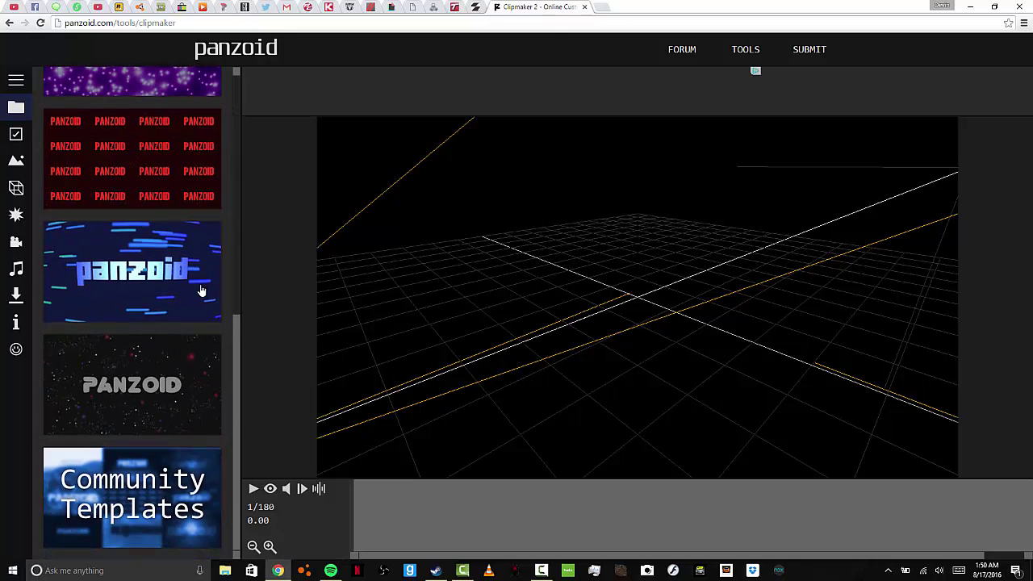
pyautogui.scroll(5, 131, 440)
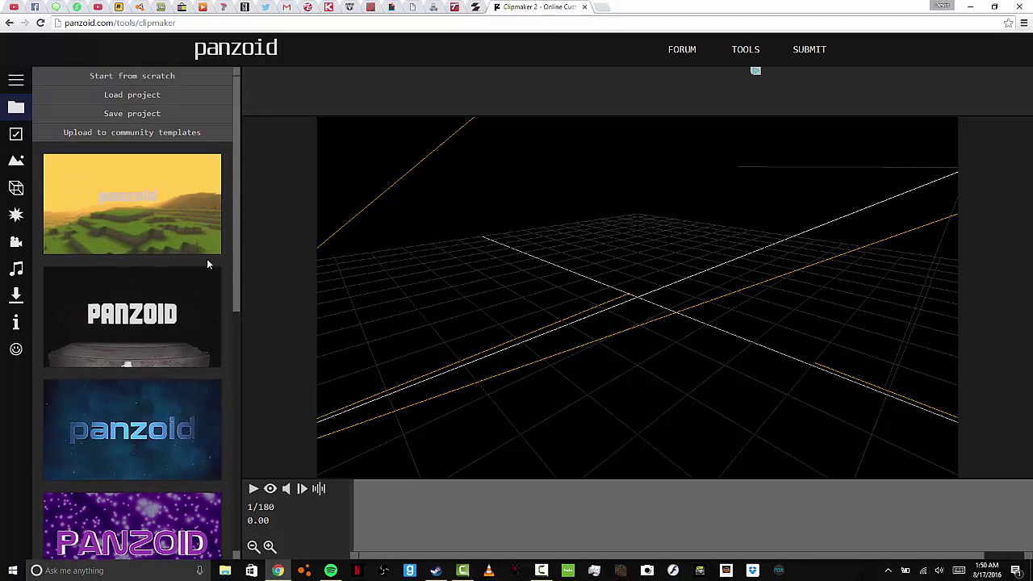
pyautogui.scroll(-5, 127, 291)
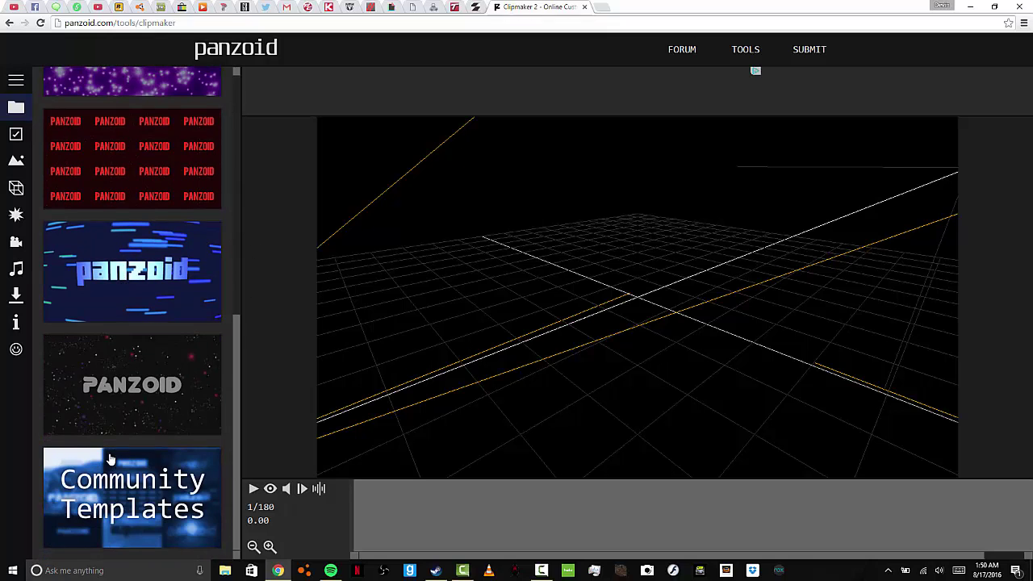
# Browse the Community Templates to page 2 and open the 'Agar.io TYT/TWT Clan Intro #2' template page
pyautogui.click(110, 459)
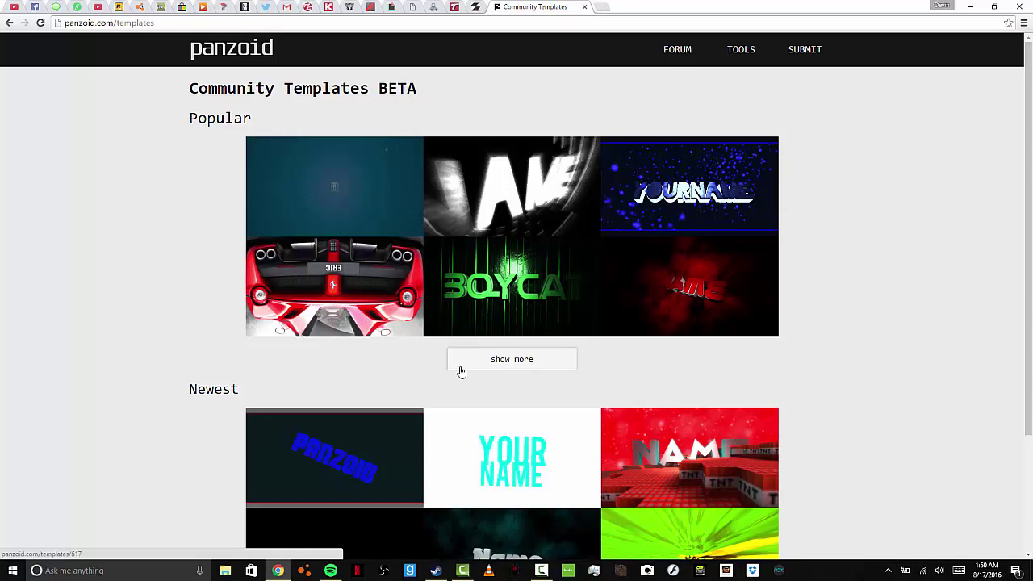
pyautogui.click(491, 364)
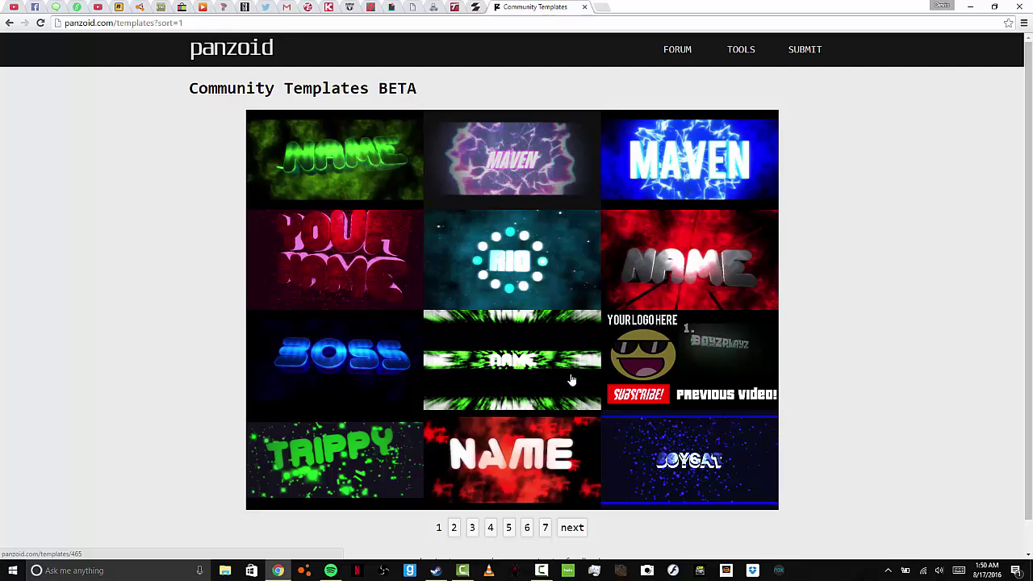
pyautogui.click(453, 527)
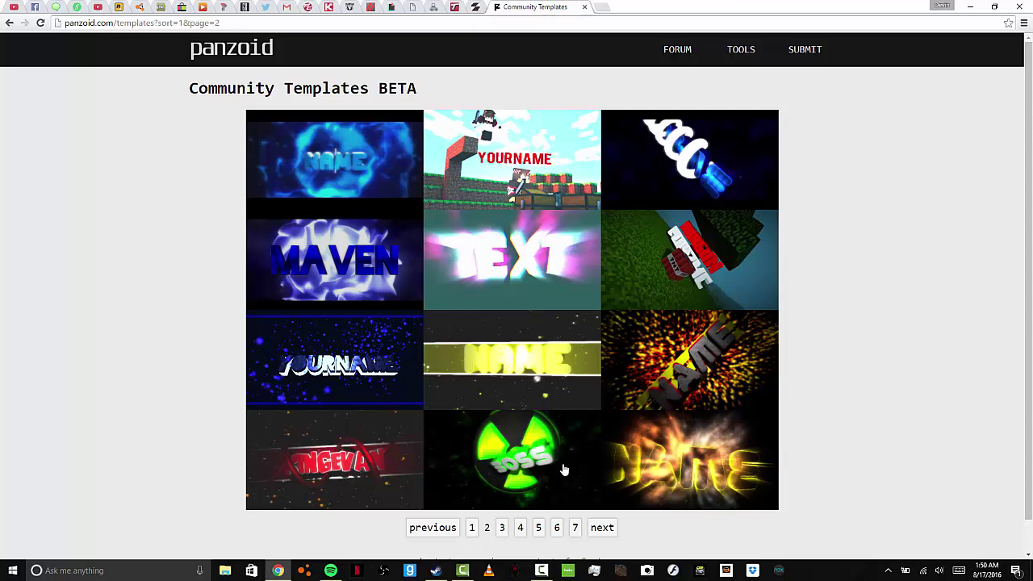
pyautogui.click(508, 462)
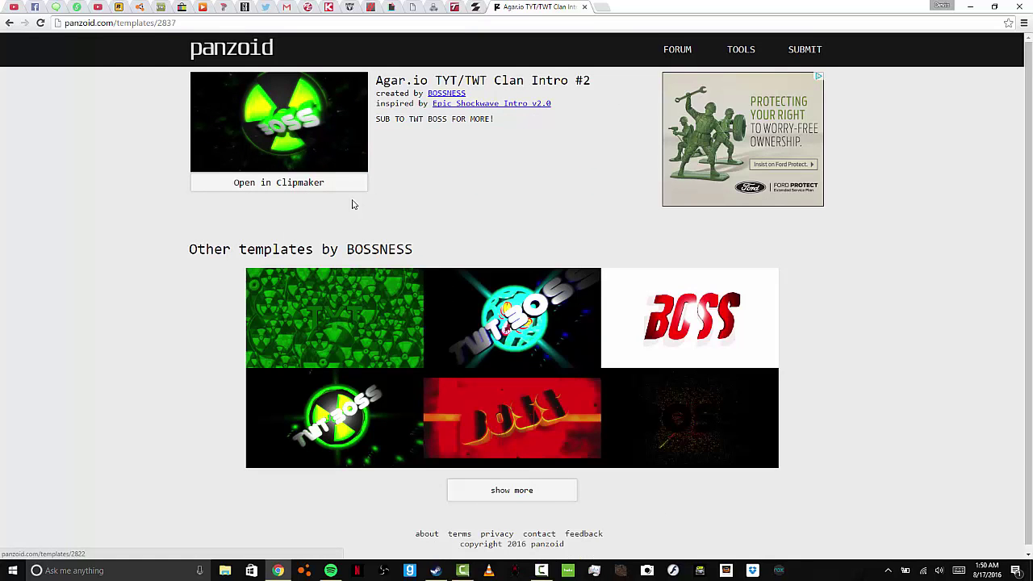
# Load the BOSS template into Clipmaker, then play and pause a preview of its animation
pyautogui.click(230, 189)
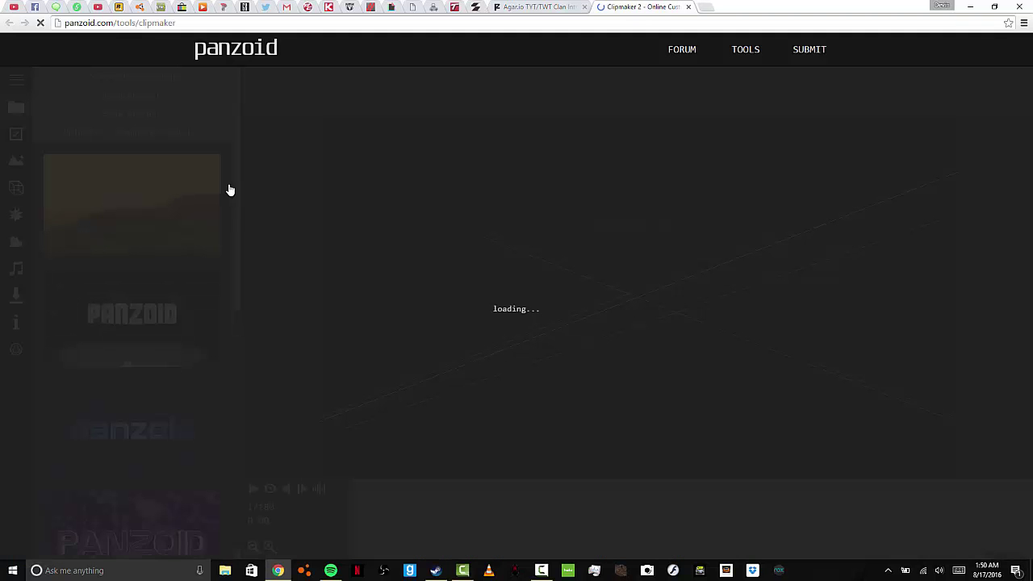
pyautogui.rightClick(359, 213)
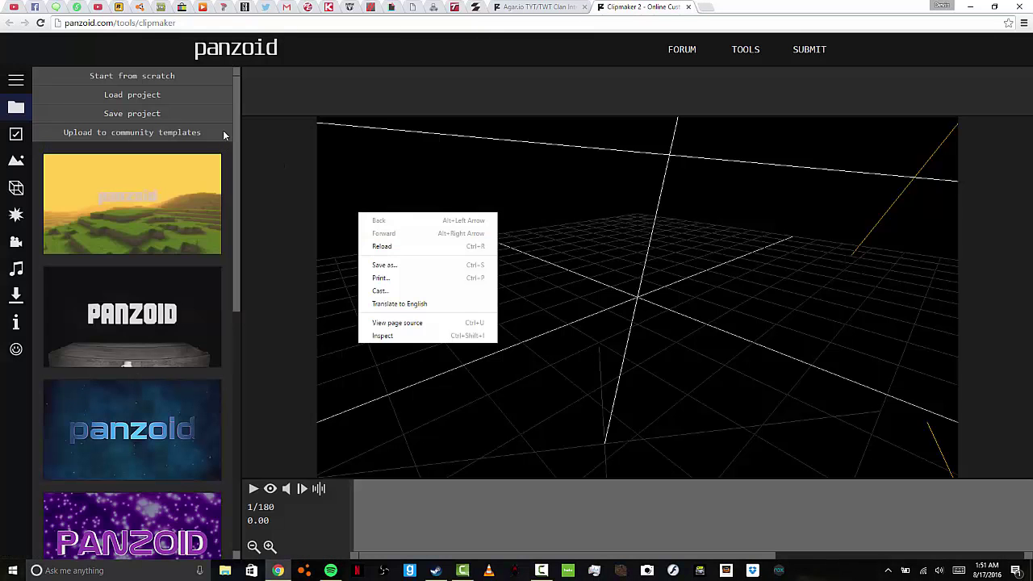
pyautogui.click(865, 350)
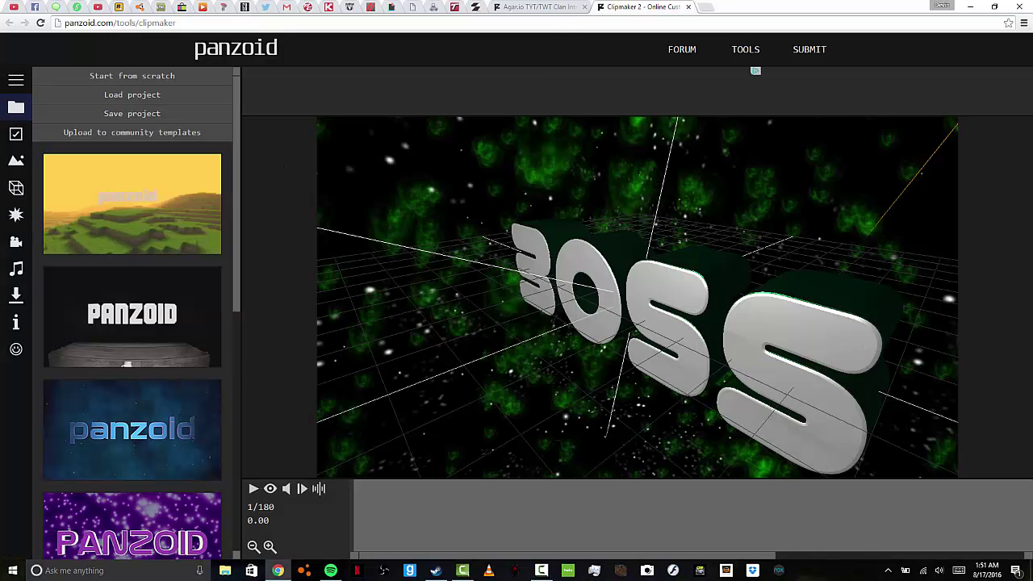
pyautogui.click(254, 488)
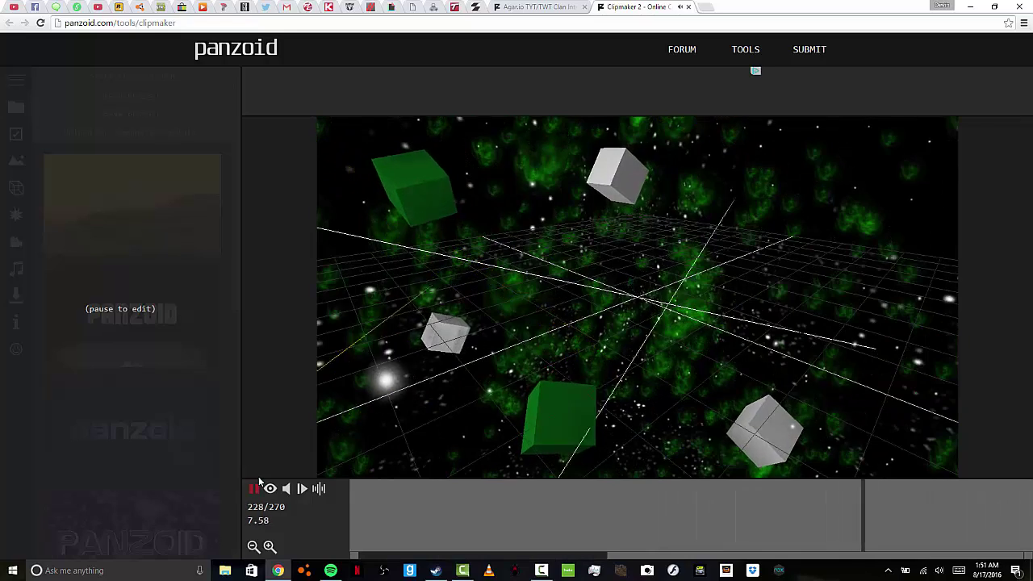
pyautogui.click(255, 489)
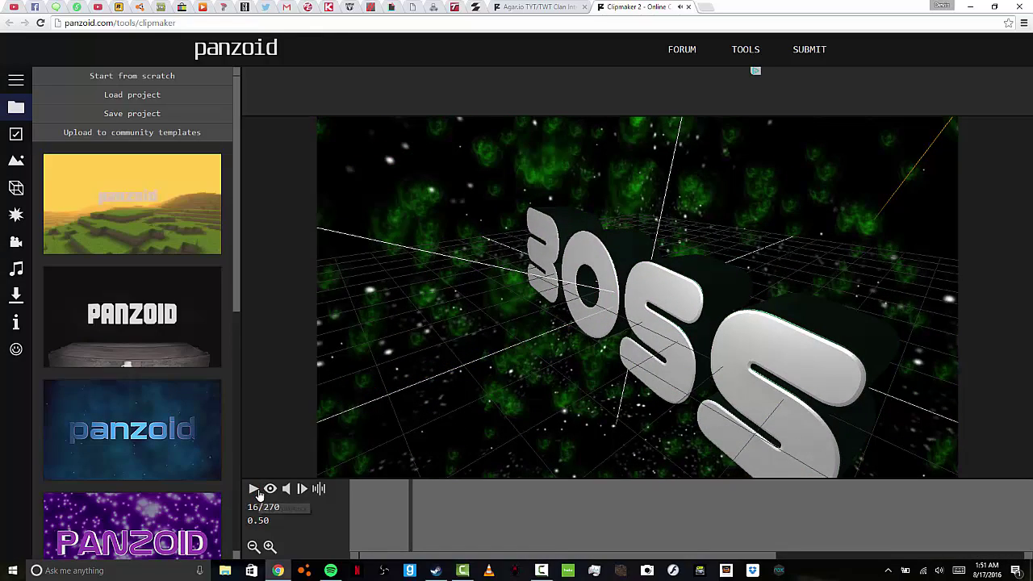
# Scrub the timeline to around frame 48, then drag the playhead back to the first frame
pyautogui.click(541, 571)
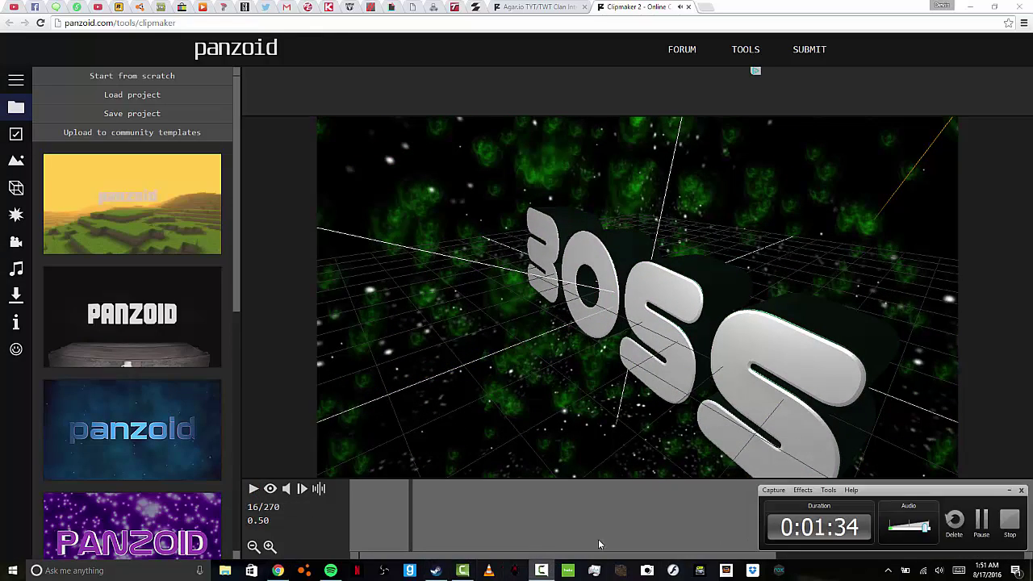
pyautogui.click(773, 490)
pyautogui.click(780, 491)
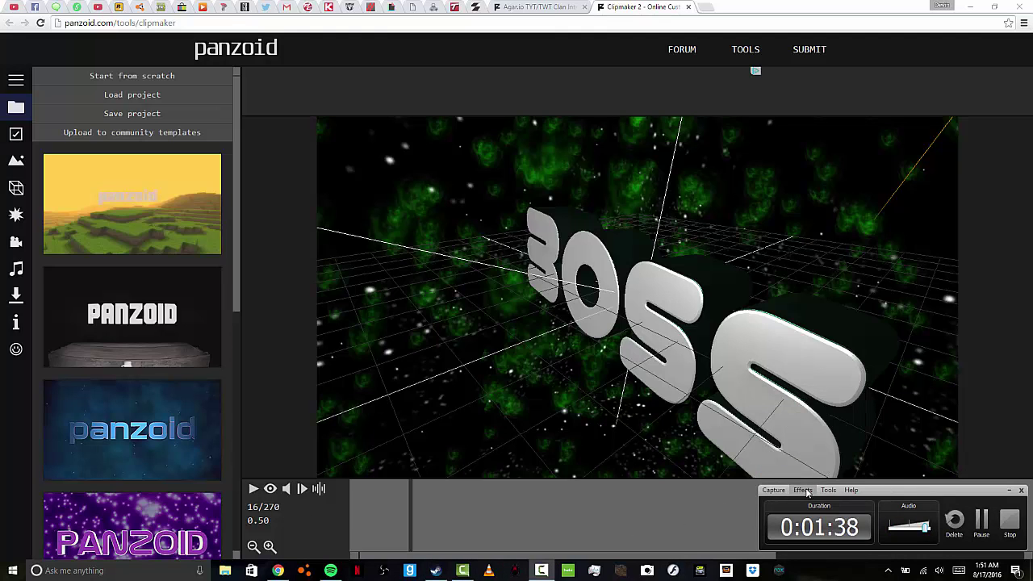
pyautogui.click(836, 491)
pyautogui.moveTo(847, 491)
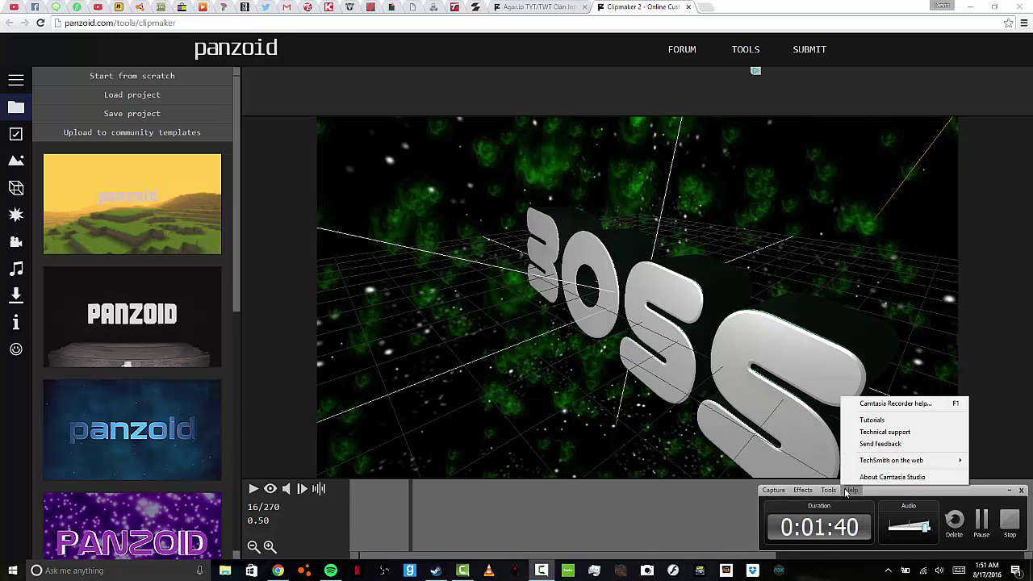
pyautogui.moveTo(804, 491)
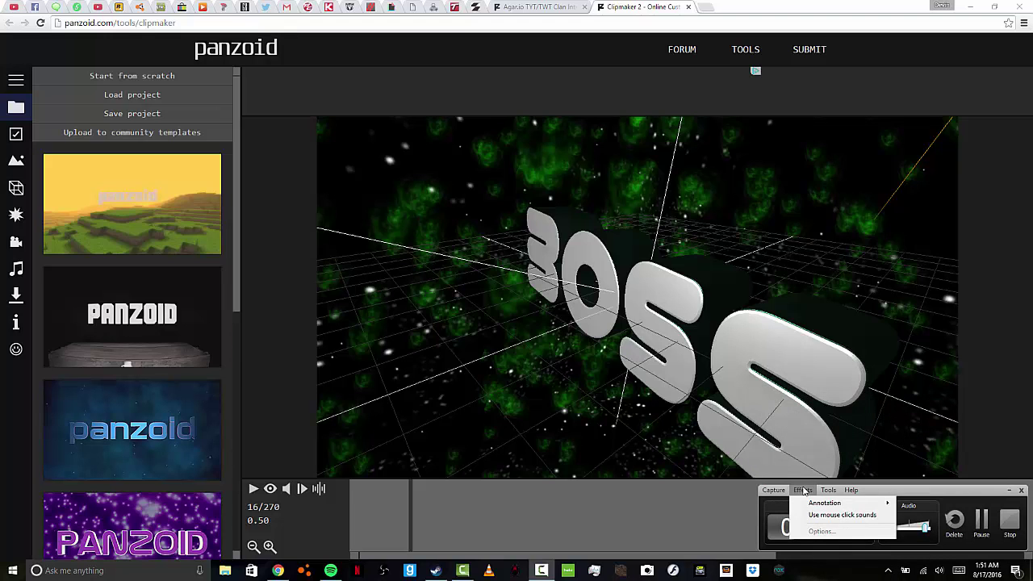
pyautogui.click(804, 490)
pyautogui.click(539, 531)
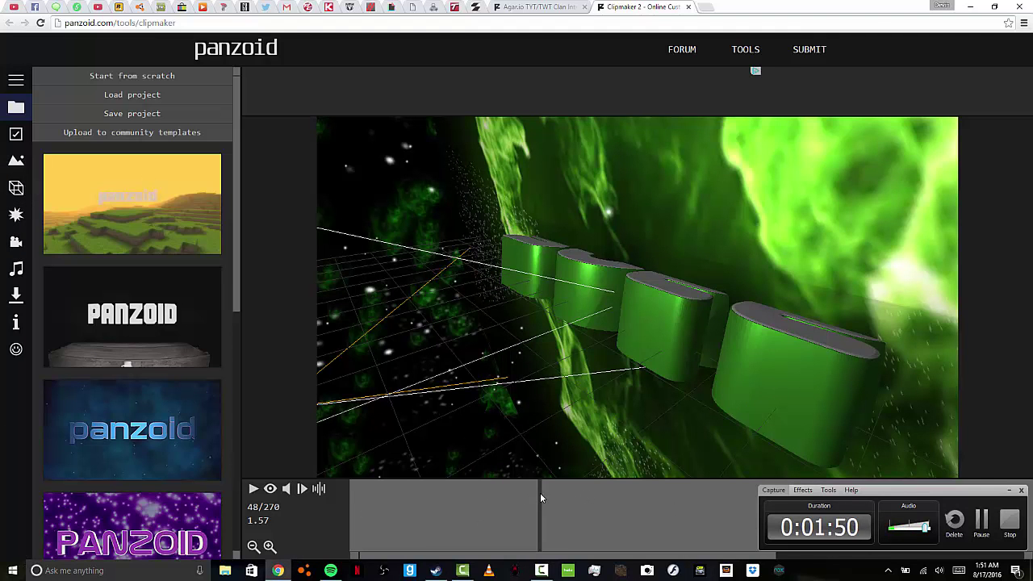
pyautogui.moveTo(540, 492); pyautogui.dragTo(343, 507)
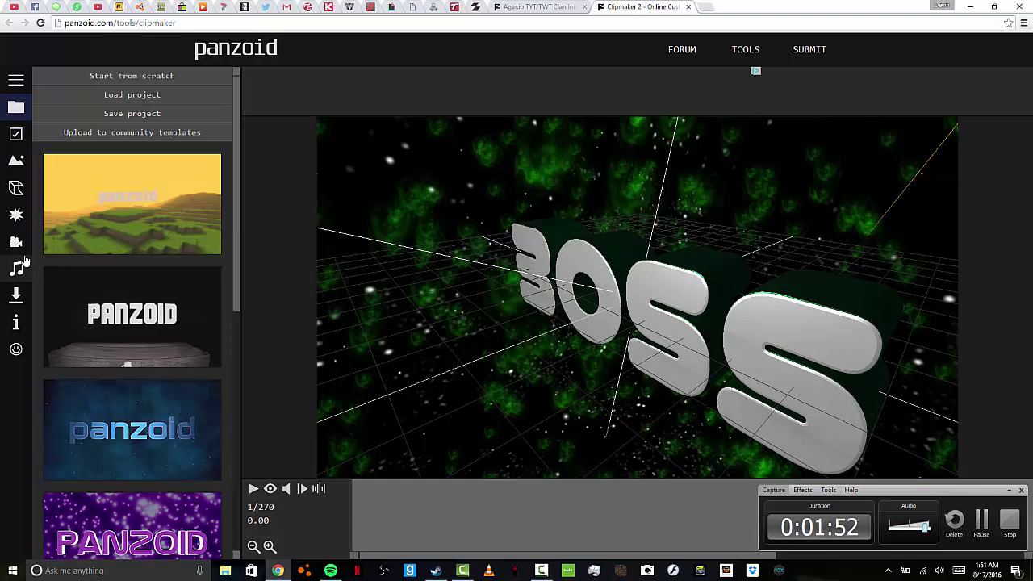
# Open the BOSS 3D text object's properties and replace its text with devingta2
pyautogui.click(16, 188)
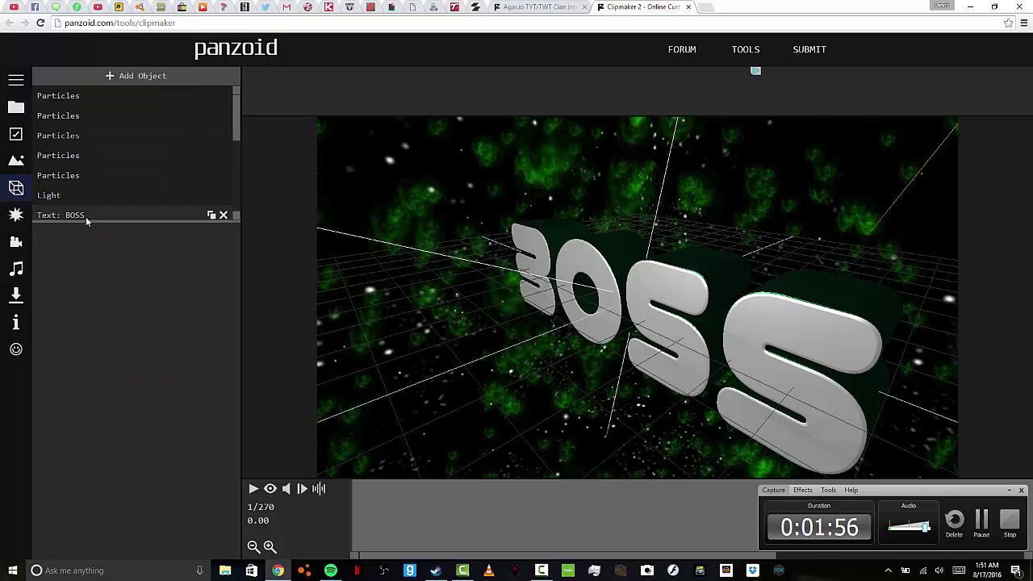
pyautogui.scroll(-1, 137, 165)
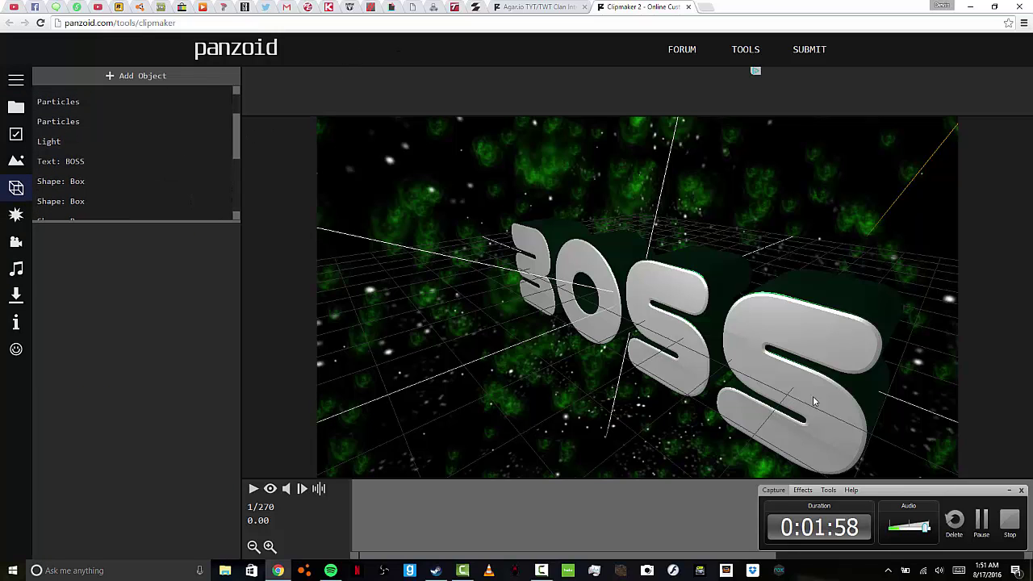
pyautogui.click(70, 165)
pyautogui.click(80, 258)
pyautogui.hotkey('ctrl', 'a')
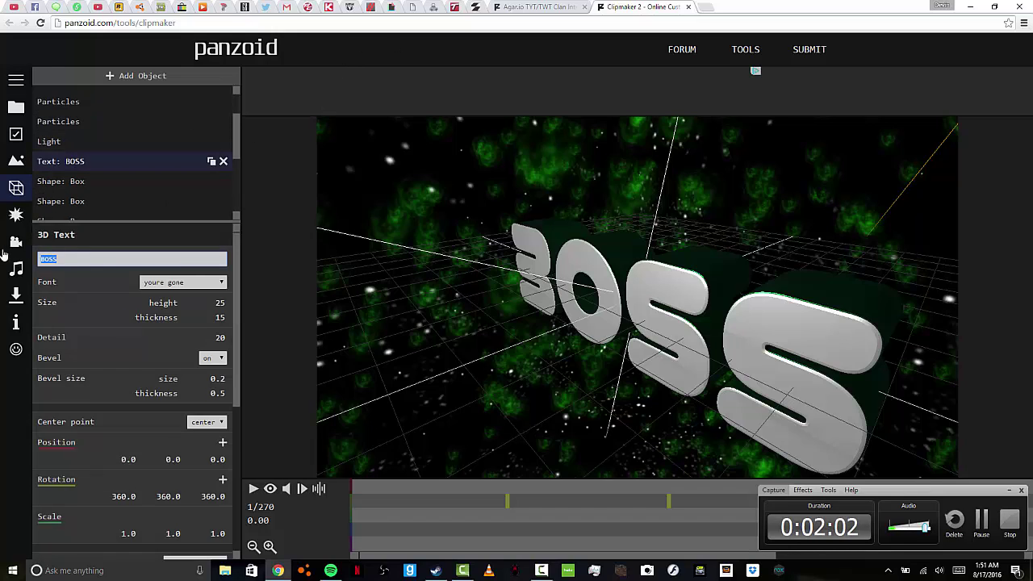
pyautogui.press('BackSpace')
pyautogui.write('devingtas')
pyautogui.press('BackSpace')
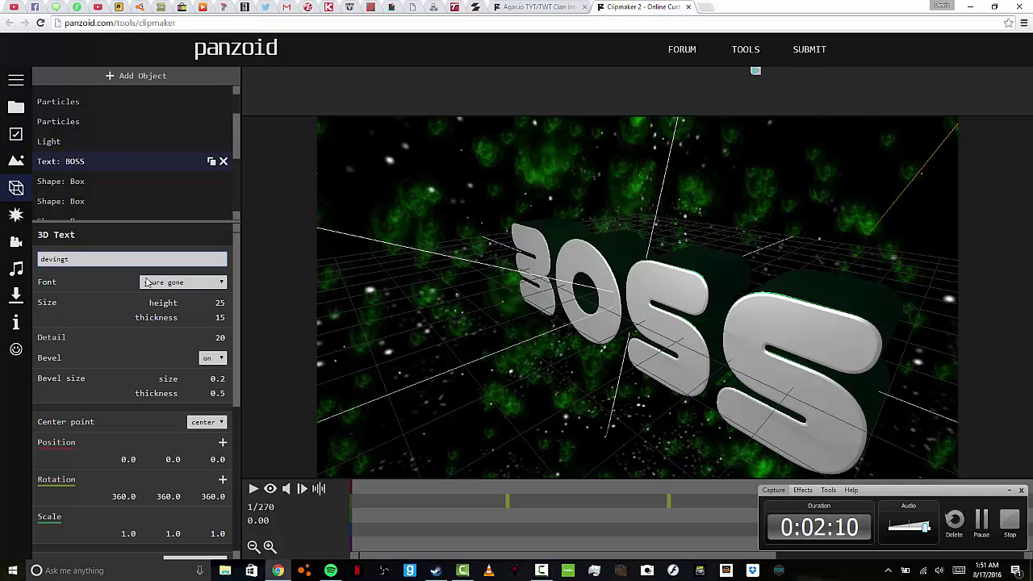
pyautogui.write('a2')
pyautogui.scroll(-1, 117, 167)
pyautogui.press('Return')
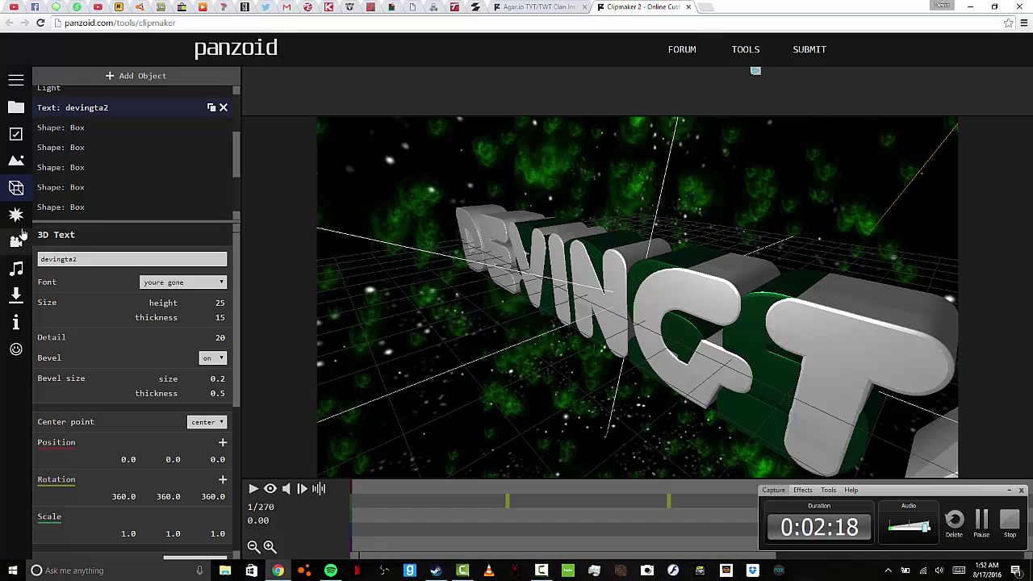
# Select the second Text: BOSS object and replace its text with devingta2
pyautogui.scroll(-3, 119, 162)
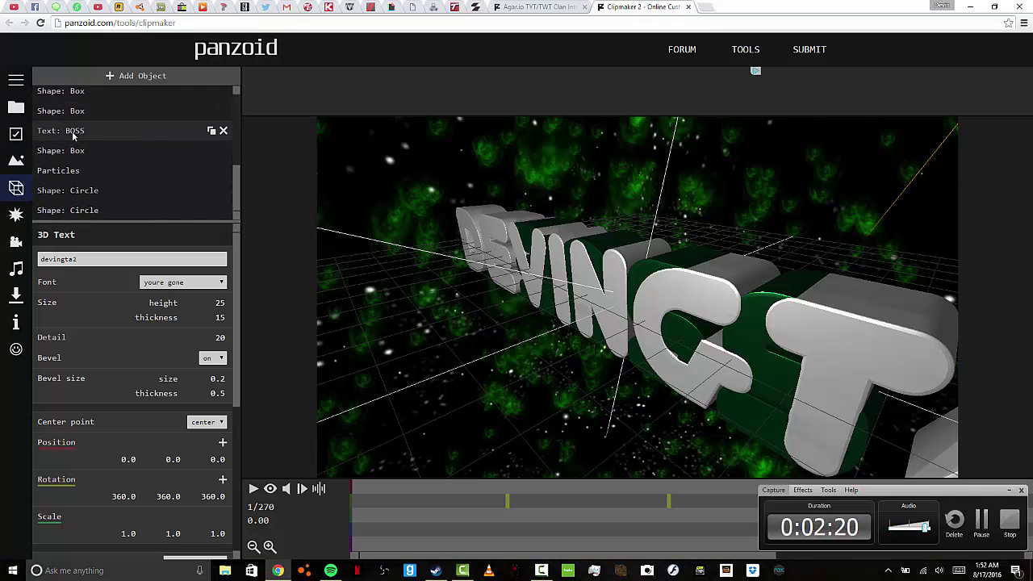
pyautogui.click(75, 136)
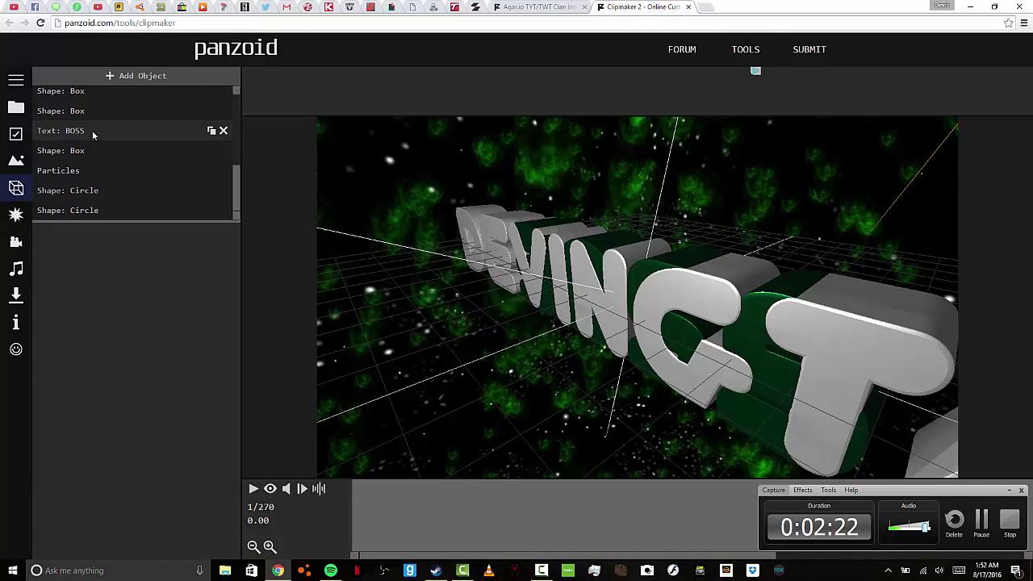
pyautogui.click(94, 135)
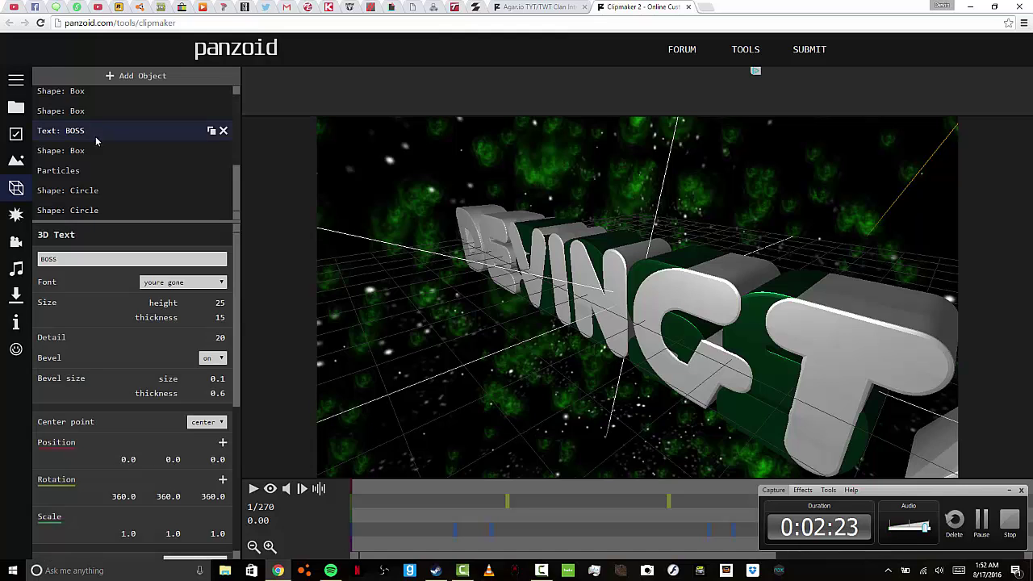
pyautogui.tripleClick(74, 260)
pyautogui.write('abc')
pyautogui.press('BackSpace')
pyautogui.press('BackSpace')
pyautogui.press('BackSpace')
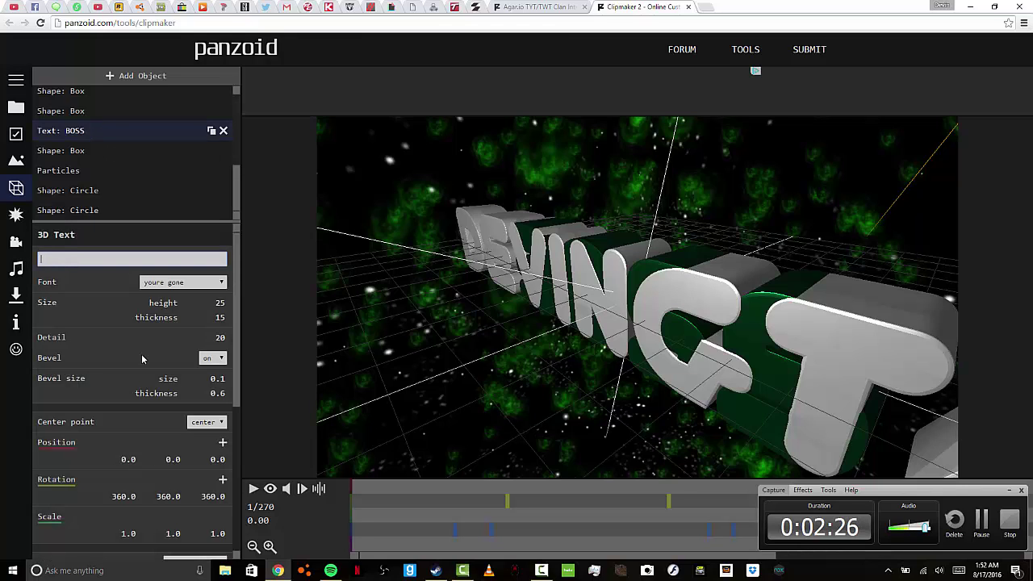
pyautogui.write('devingta2')
pyautogui.click(133, 277)
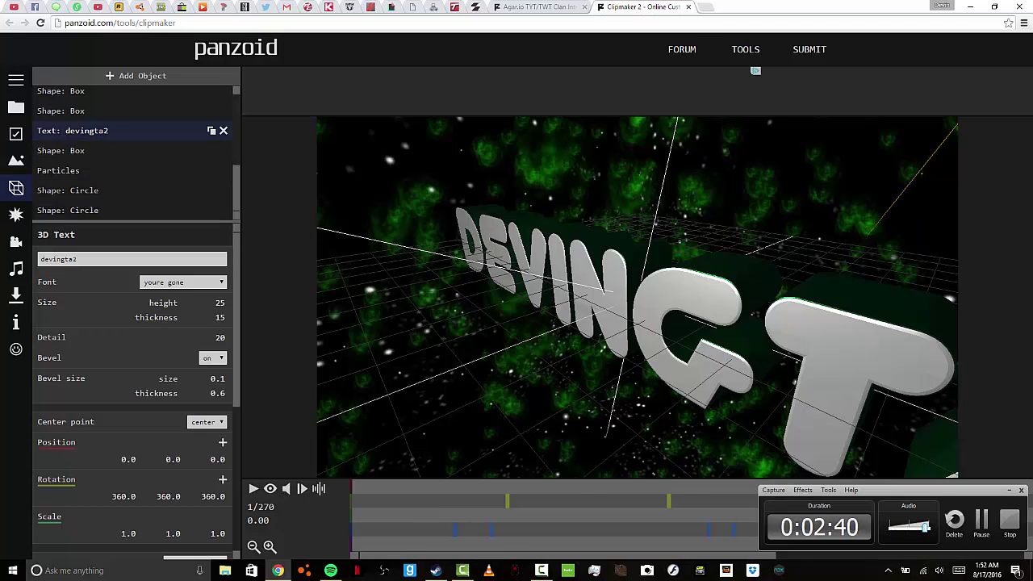
# Play the intro, switch on the rendered preview, and watch DEVINGTA2 fly in before pausing at frame 7
pyautogui.click(1013, 500)
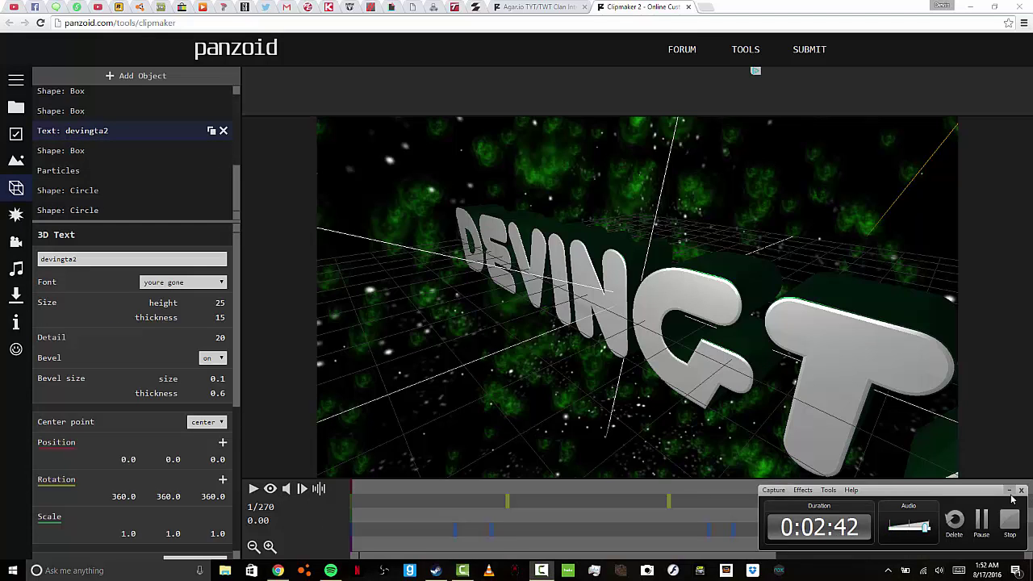
pyautogui.click(1010, 491)
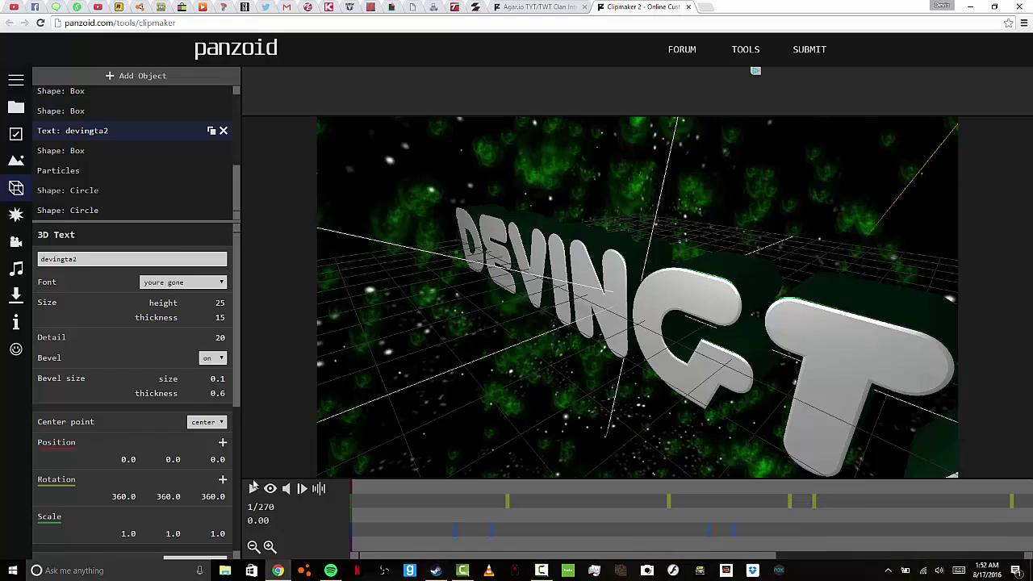
pyautogui.click(252, 489)
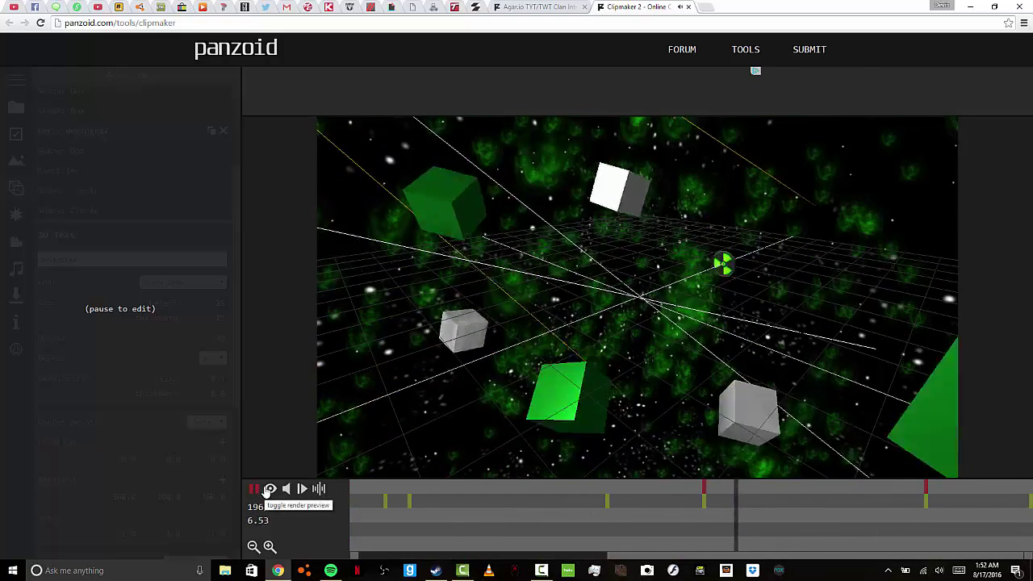
pyautogui.click(256, 490)
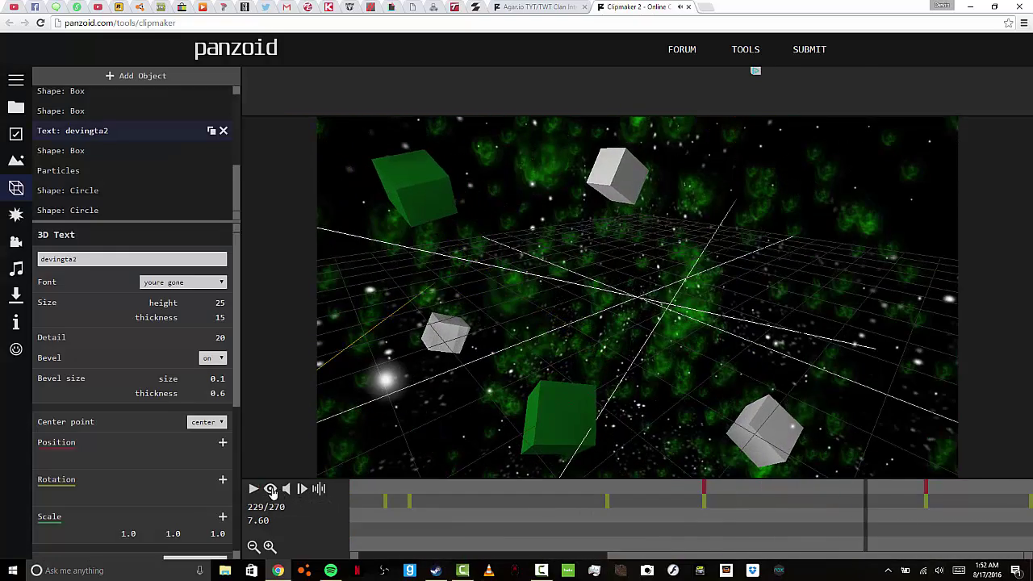
pyautogui.click(271, 490)
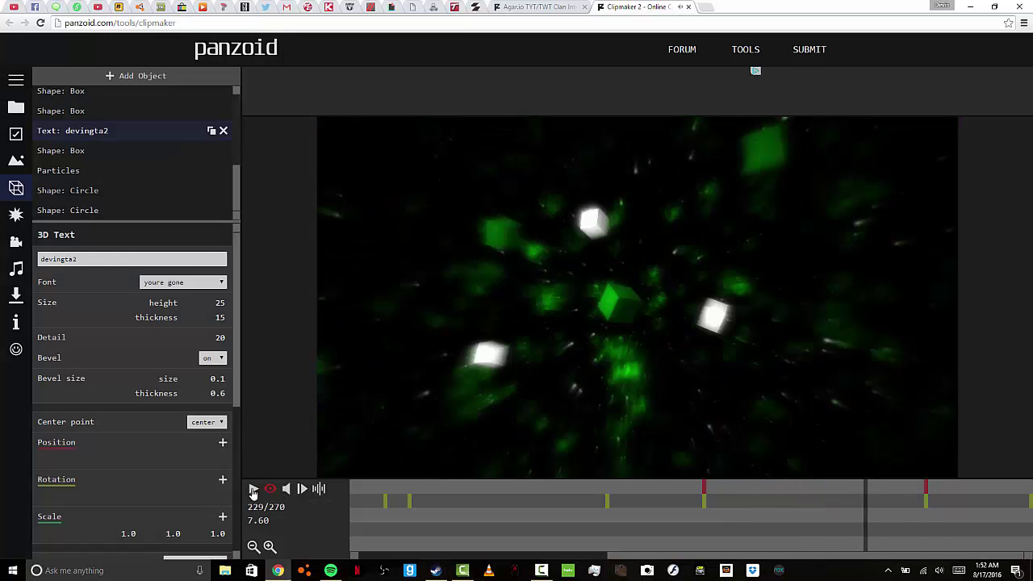
pyautogui.click(254, 489)
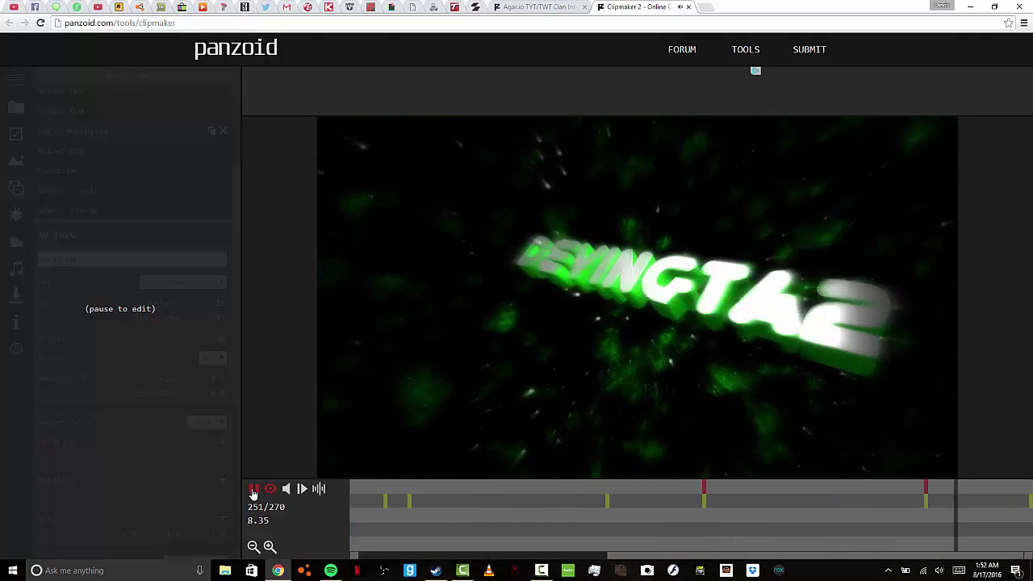
pyautogui.click(253, 489)
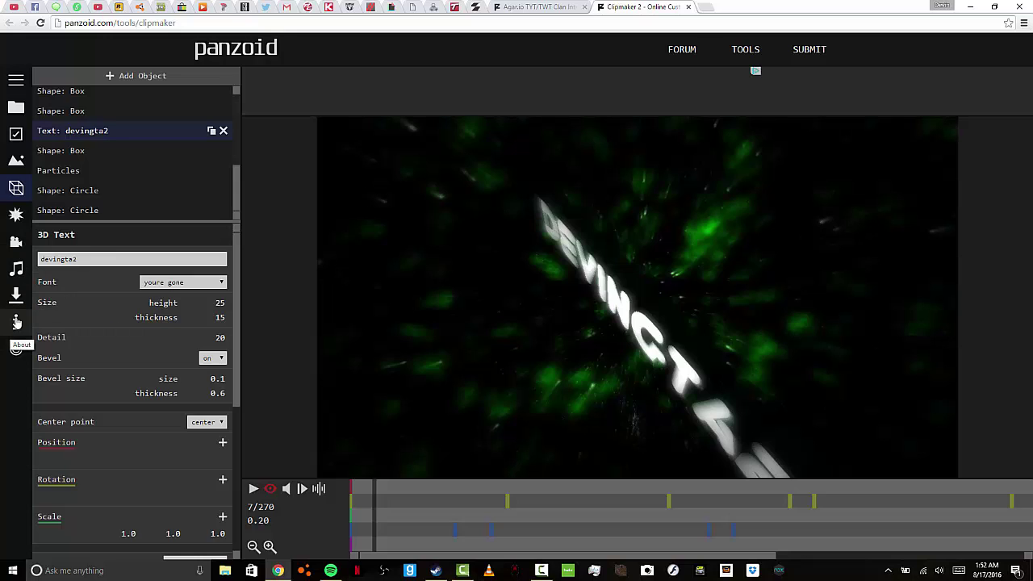
# Open the video download settings and start the render in balanced mode
pyautogui.click(16, 295)
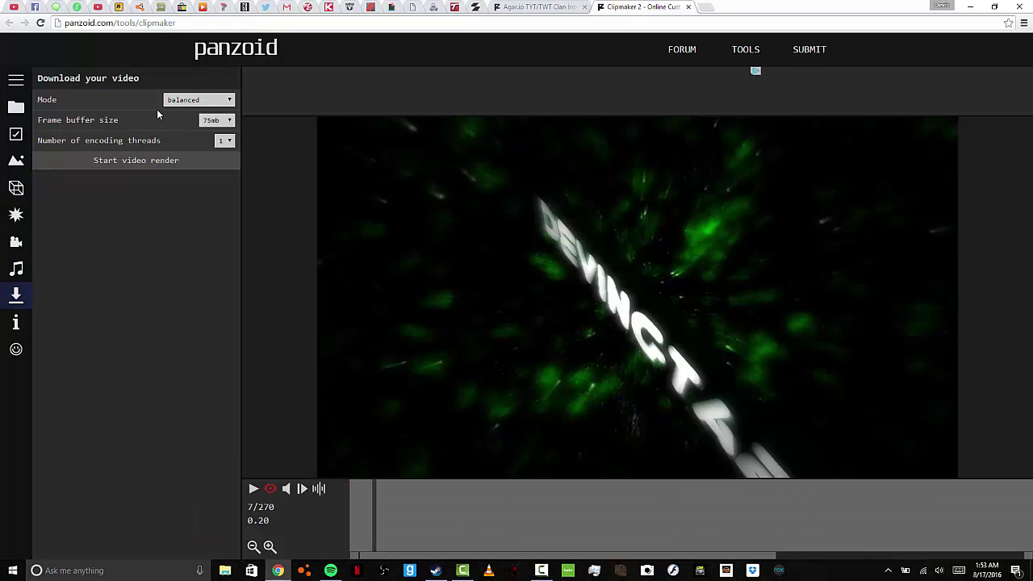
pyautogui.click(102, 162)
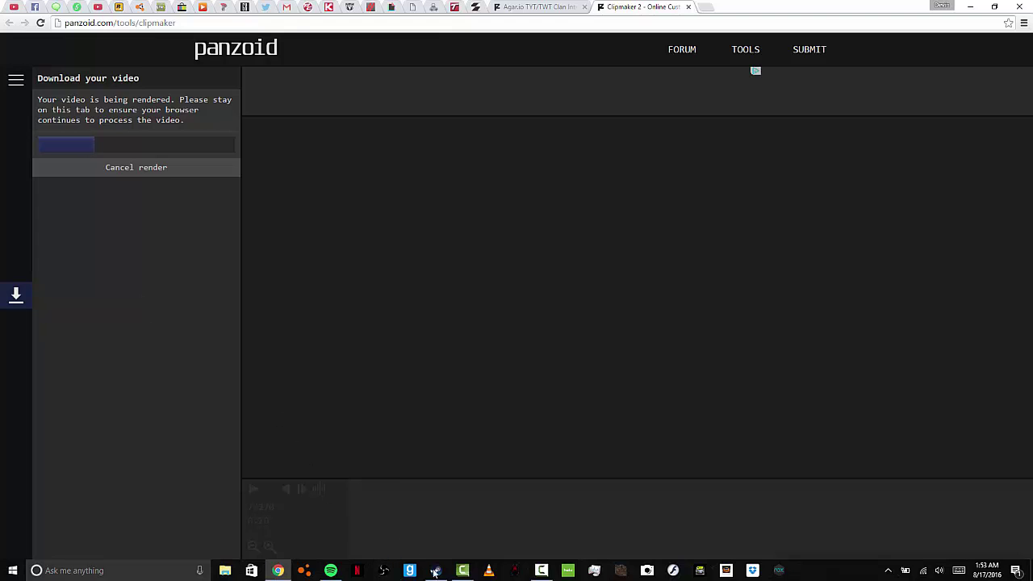
# Wait for the render to finish and the download page to deliver clipmaker (1).mp4
pyautogui.click(545, 571)
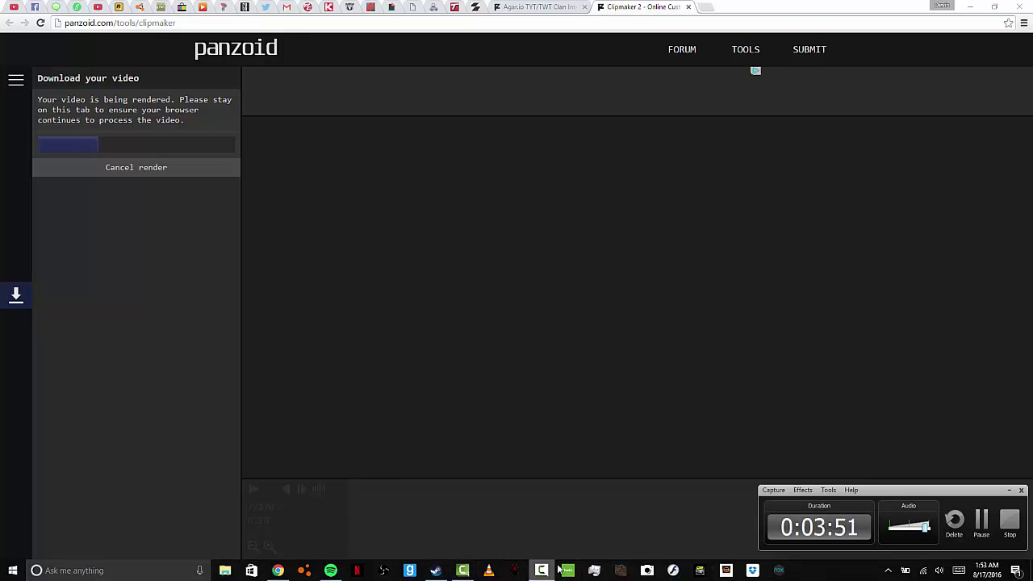
pyautogui.click(982, 528)
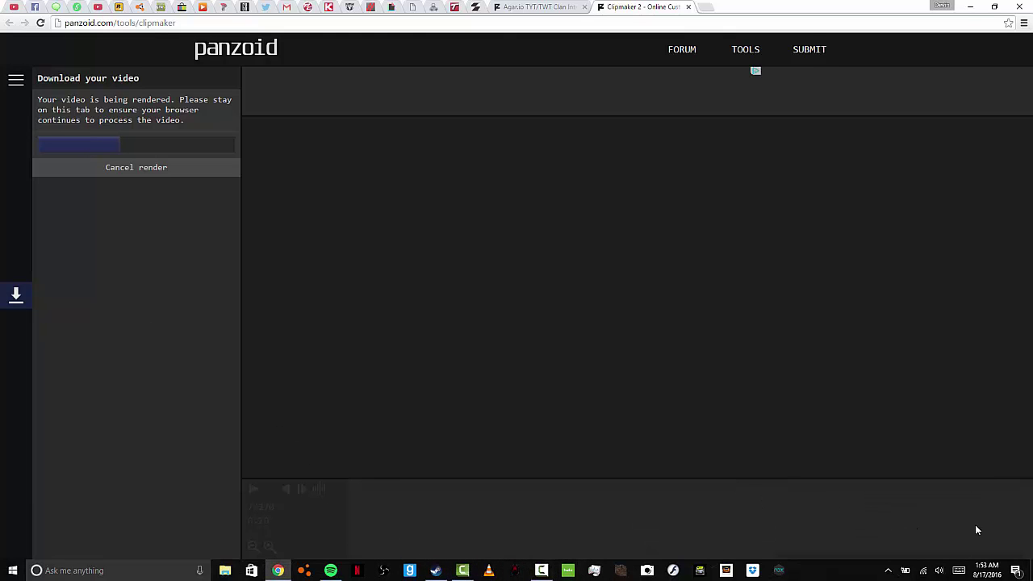
pyautogui.click(542, 568)
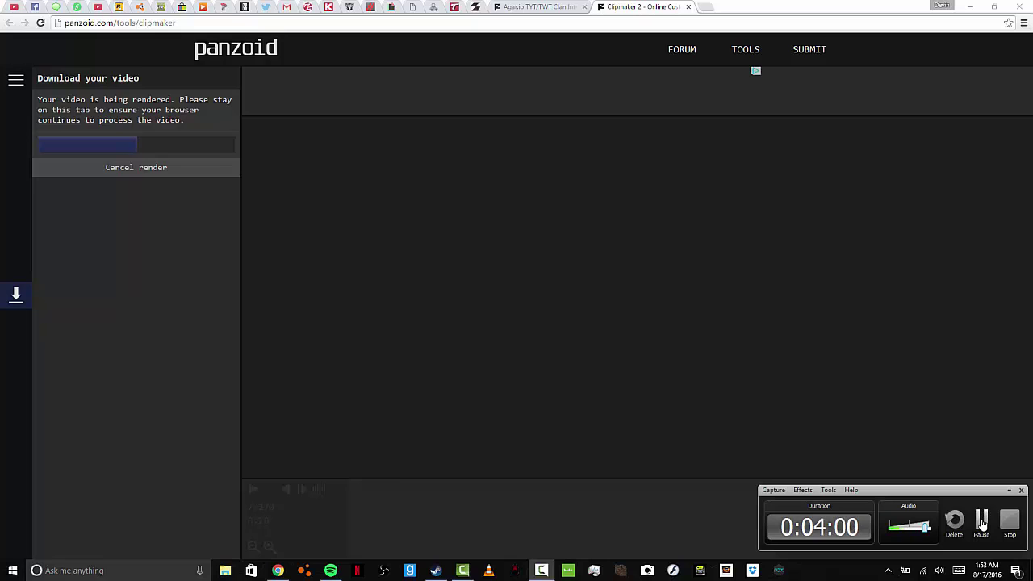
pyautogui.click(983, 523)
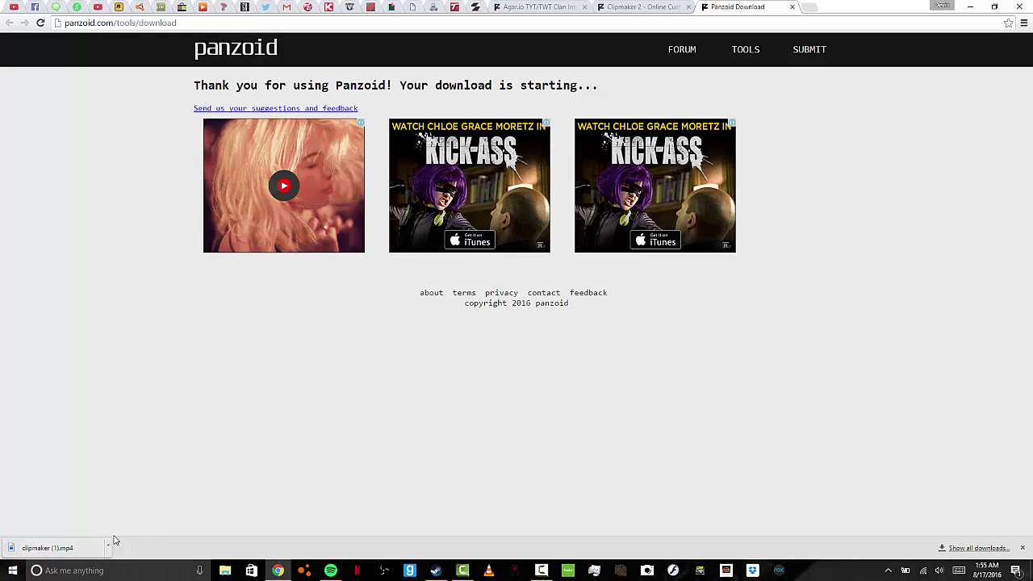
# Open clipmaker (1).mp4 from the browser's download bar in Movies & TV
pyautogui.click(50, 548)
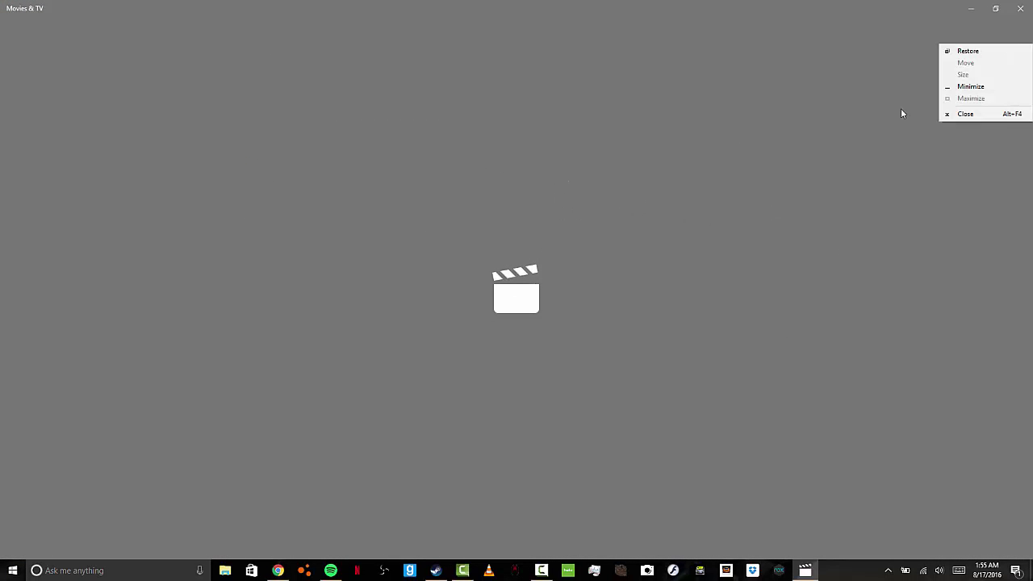
# Leave the Movies & TV playback view of the clipmaker (1) intro
pyautogui.press('Escape')
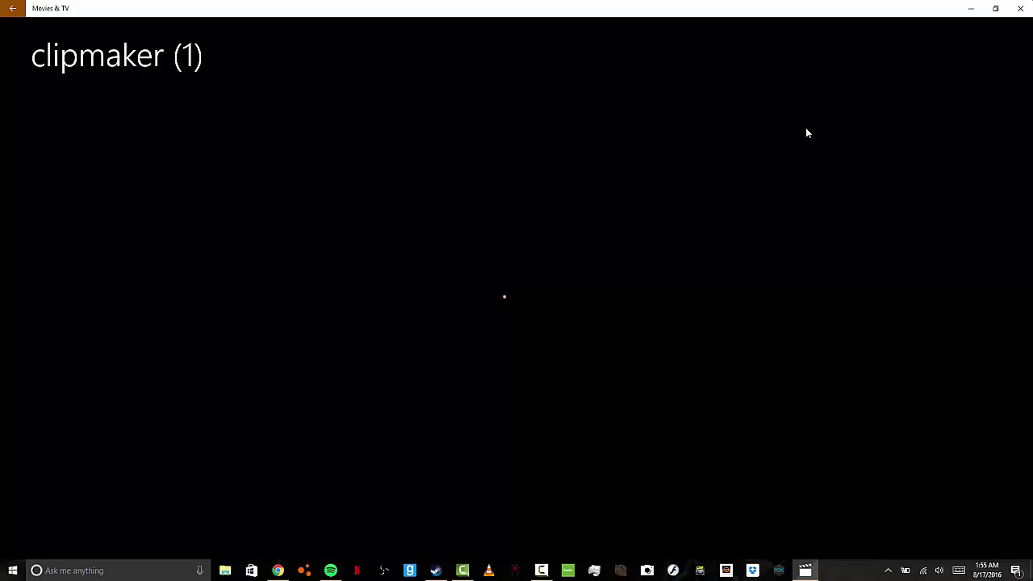